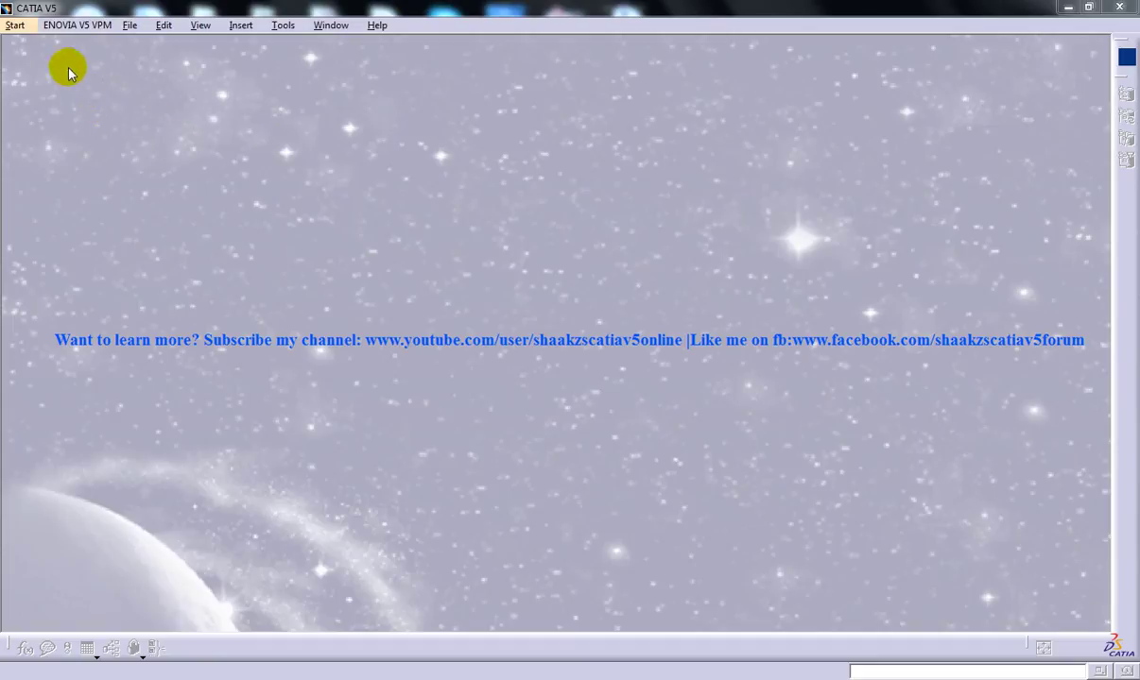
Create a new drawing with the ISO standard on a landscape A3 ISO sheet
left_click(17, 26)
mouse_move(52, 64)
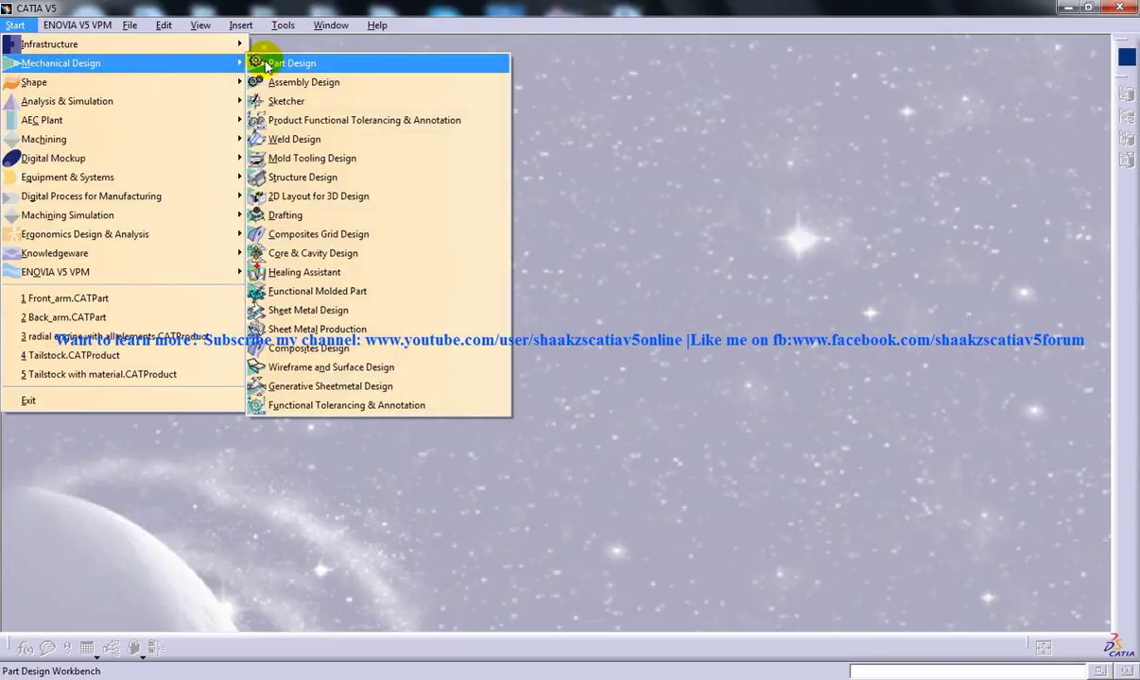
left_click(280, 219)
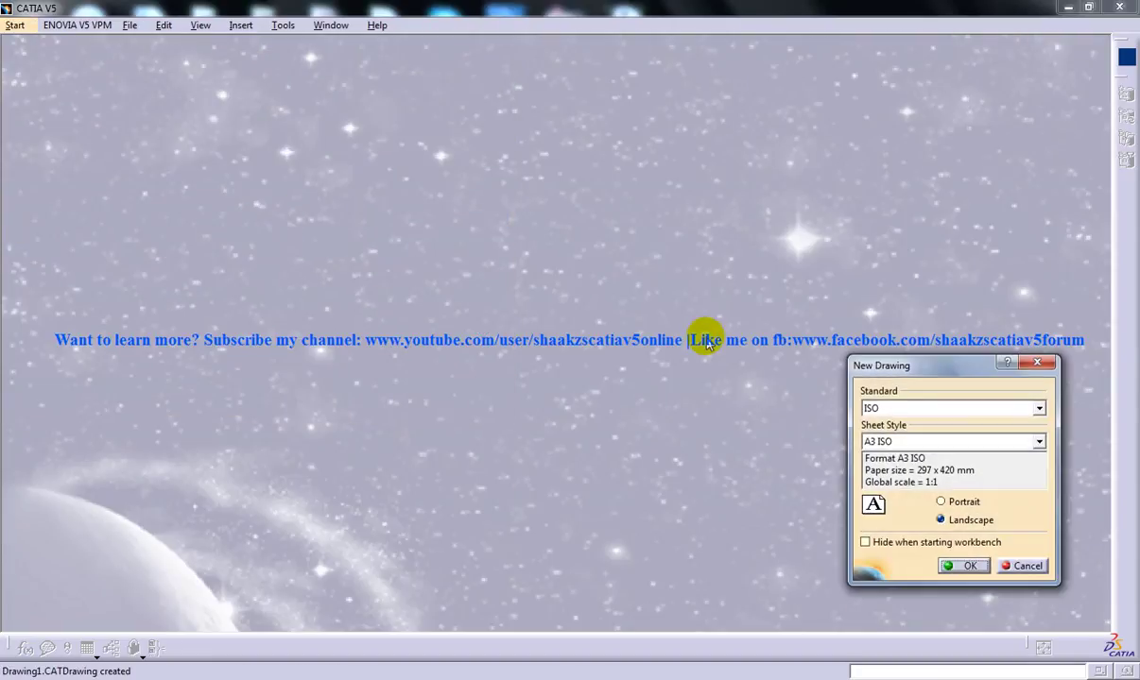
left_click(947, 565)
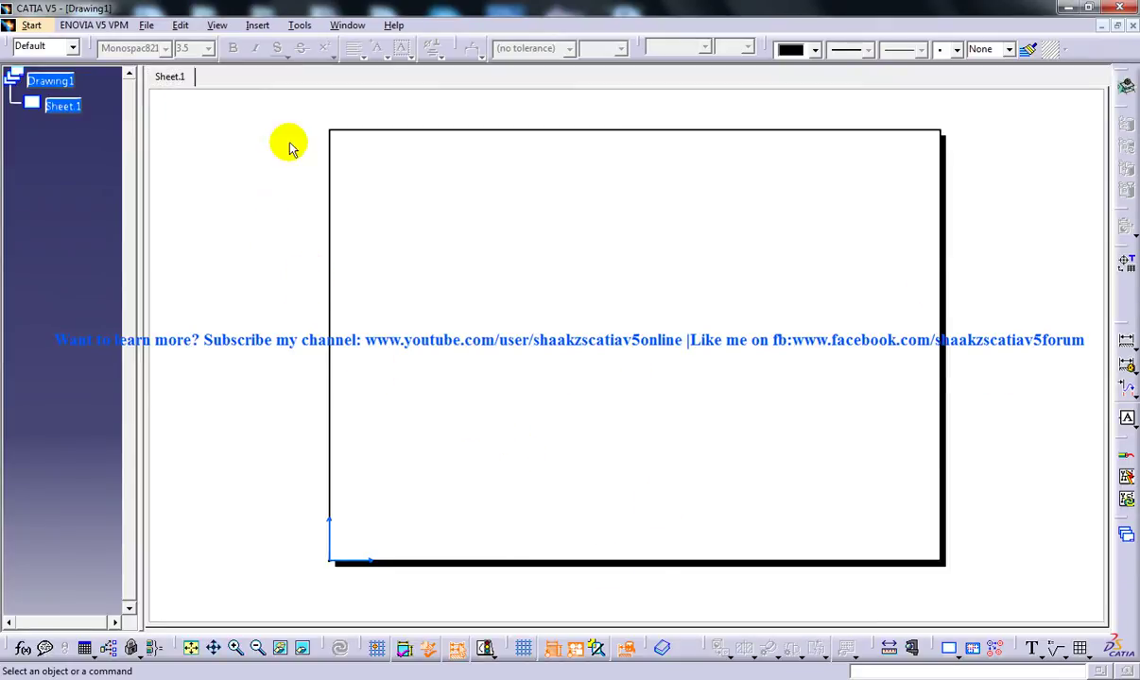
left_click(263, 27)
mouse_move(290, 72)
mouse_move(439, 71)
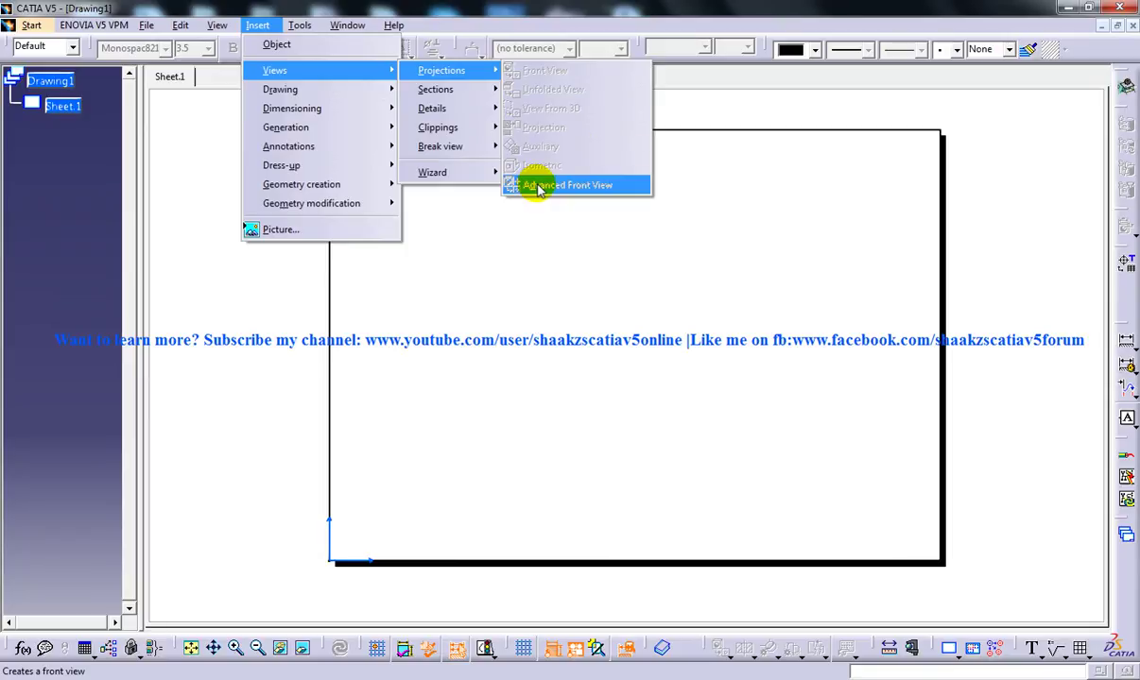
left_click(856, 262)
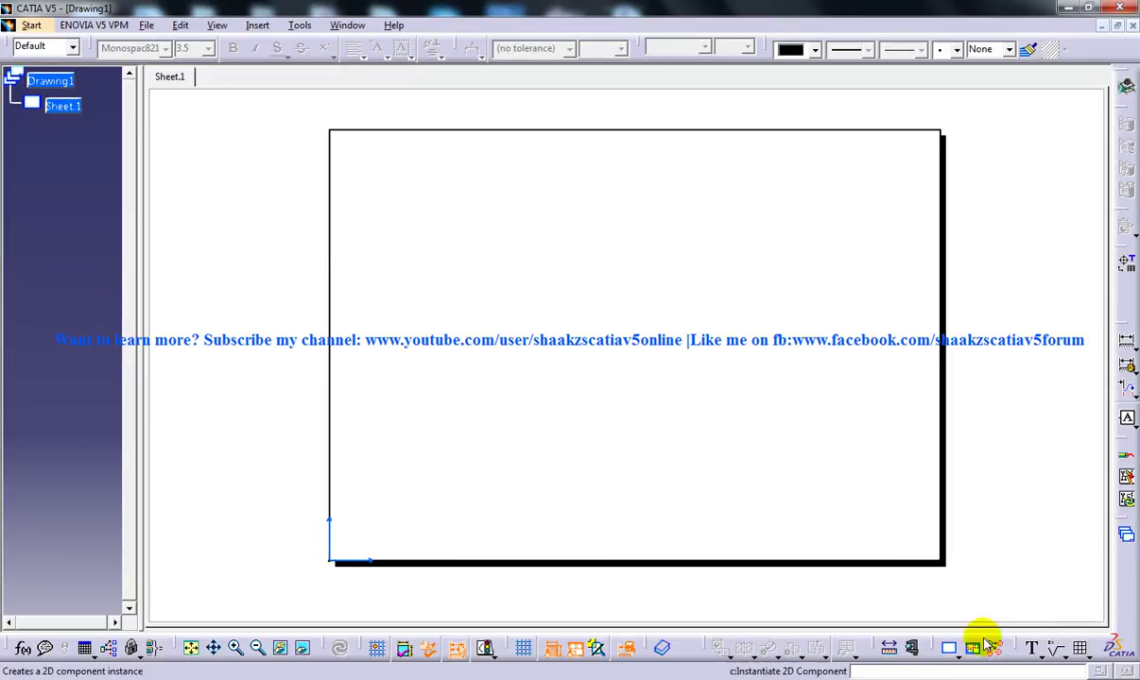
right_click(1106, 617)
left_click(1111, 615)
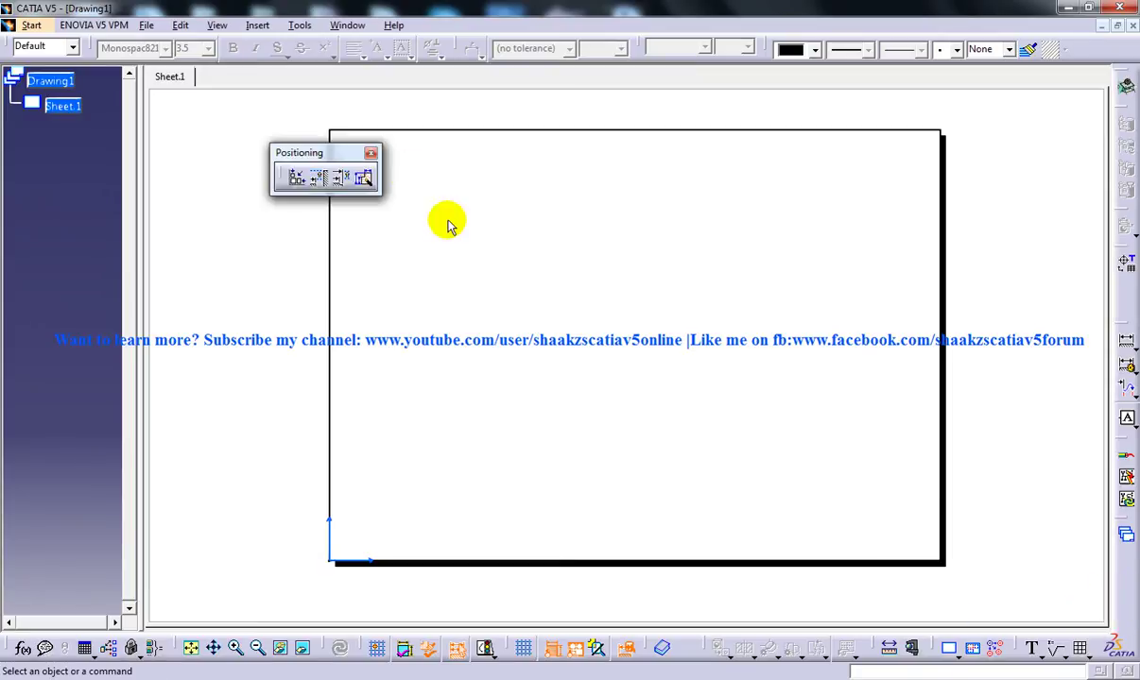
left_click(370, 153)
Hide and redisplay the Views toolbar to inspect its projection commands, and dock it again
right_click(1110, 567)
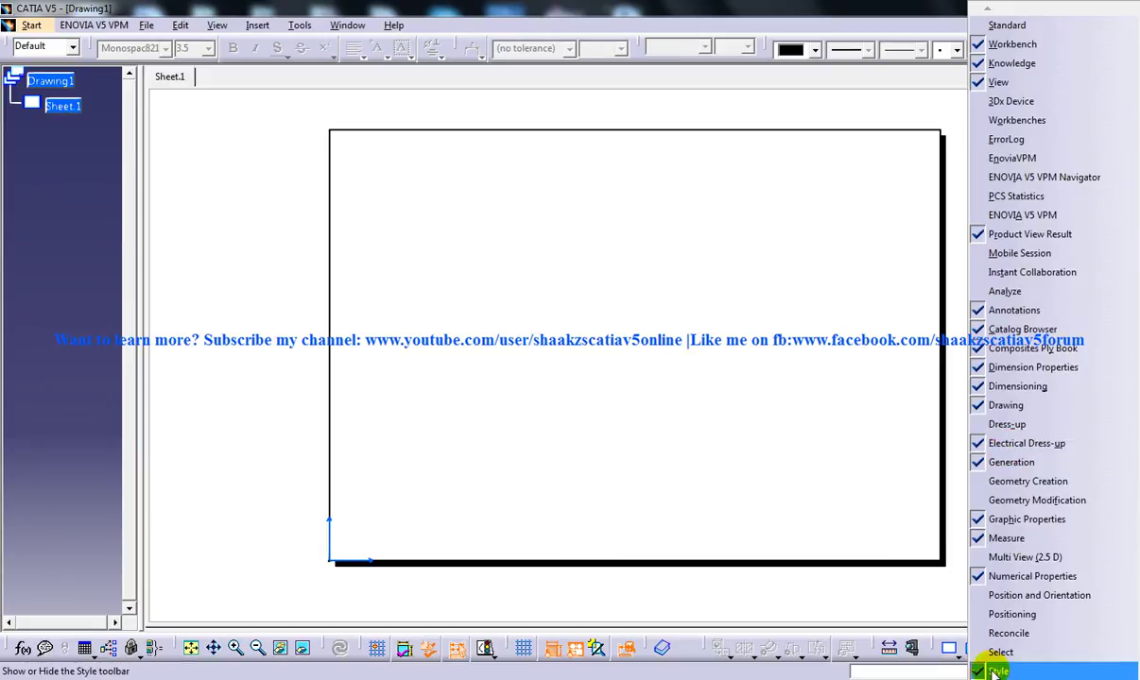
scroll(978, 673, "down", 3)
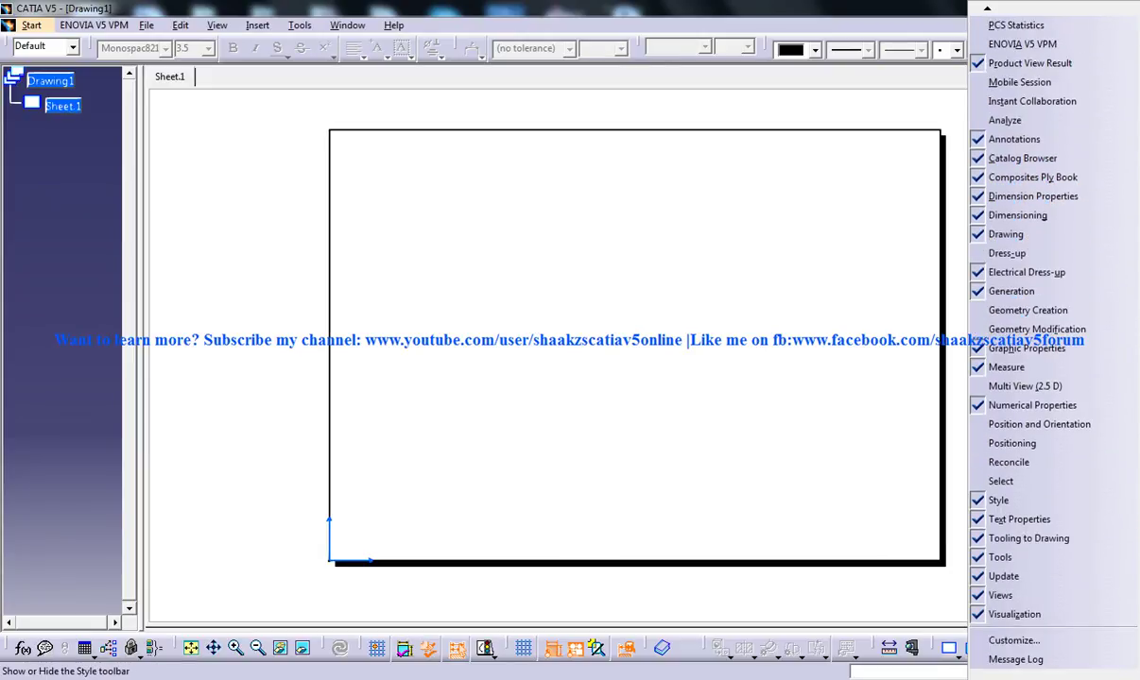
left_click(999, 595)
right_click(824, 646)
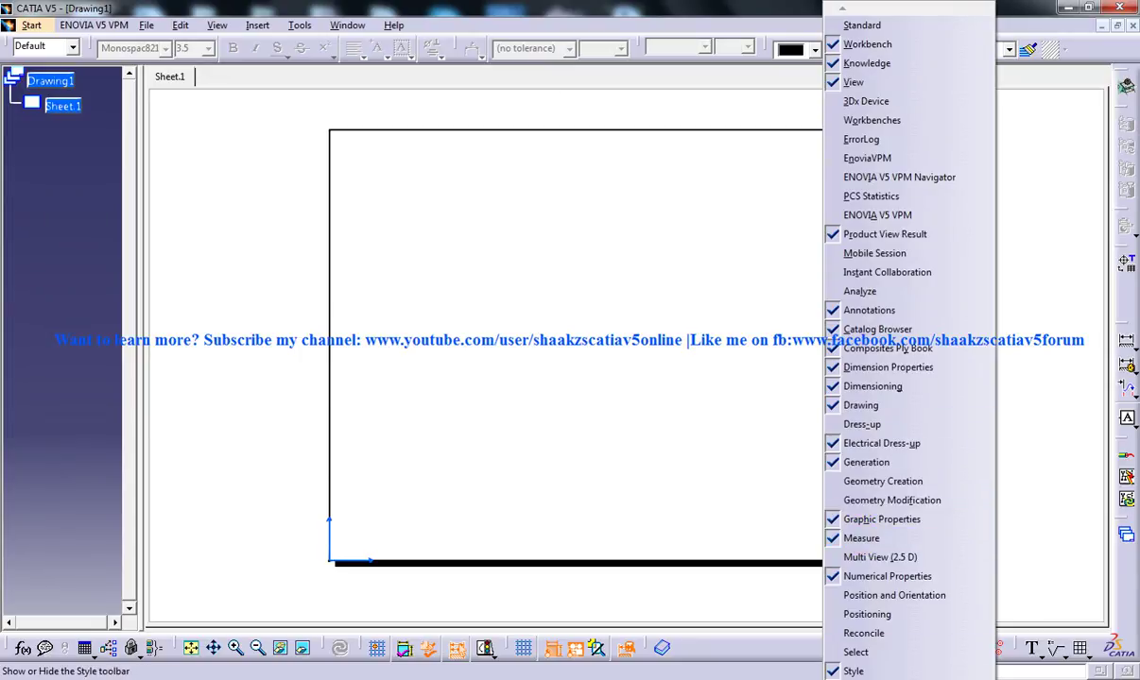
scroll(908, 615, "down", 3)
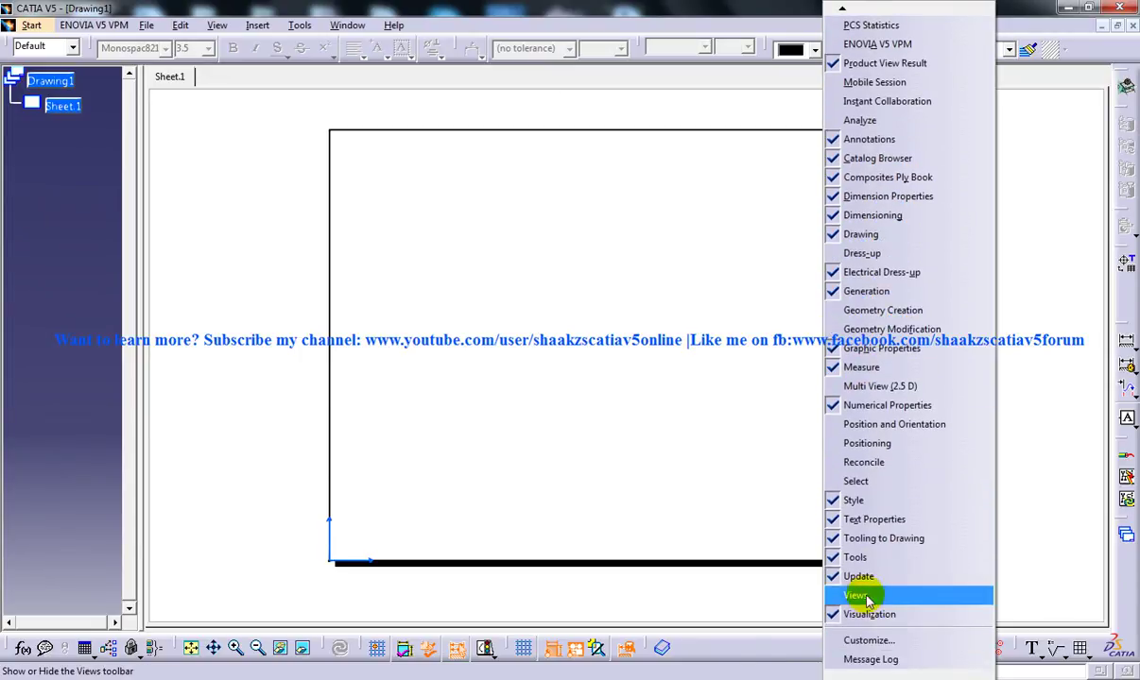
left_click(865, 596)
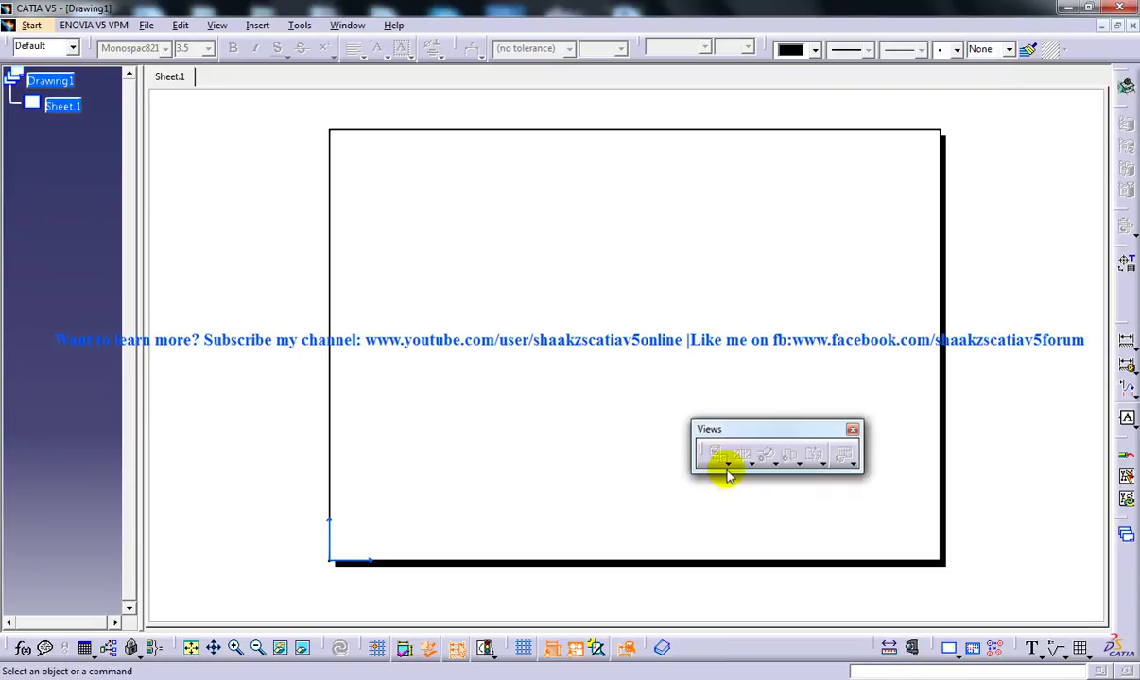
left_click(726, 462)
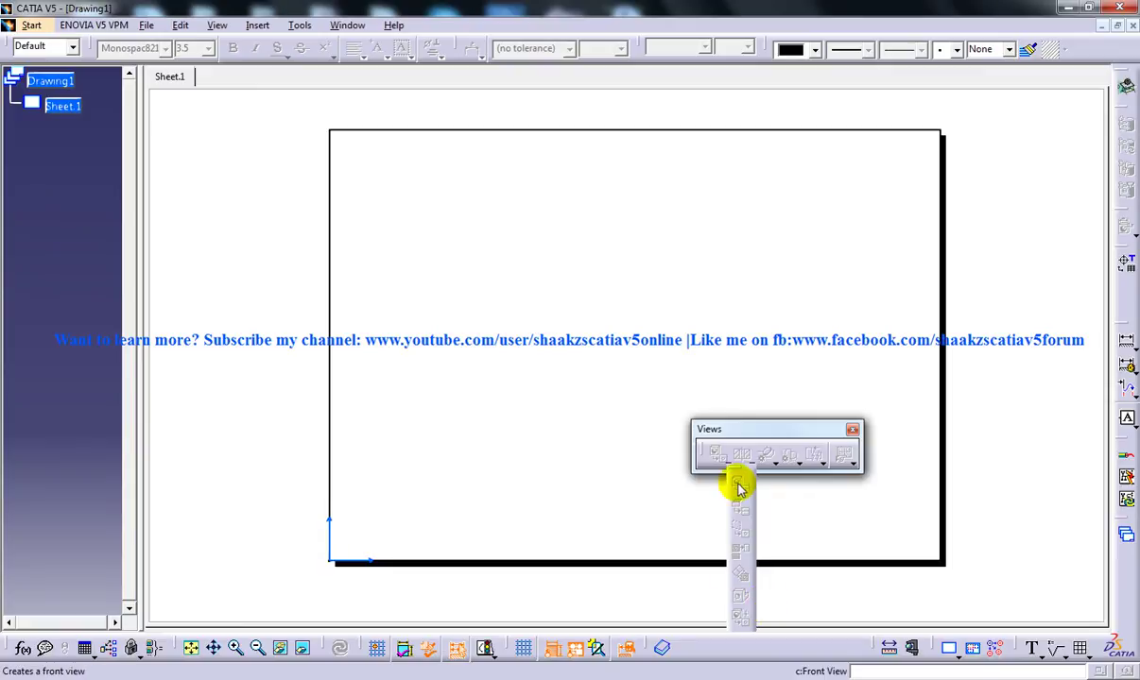
left_click(822, 527)
left_click_drag(773, 430, 773, 633)
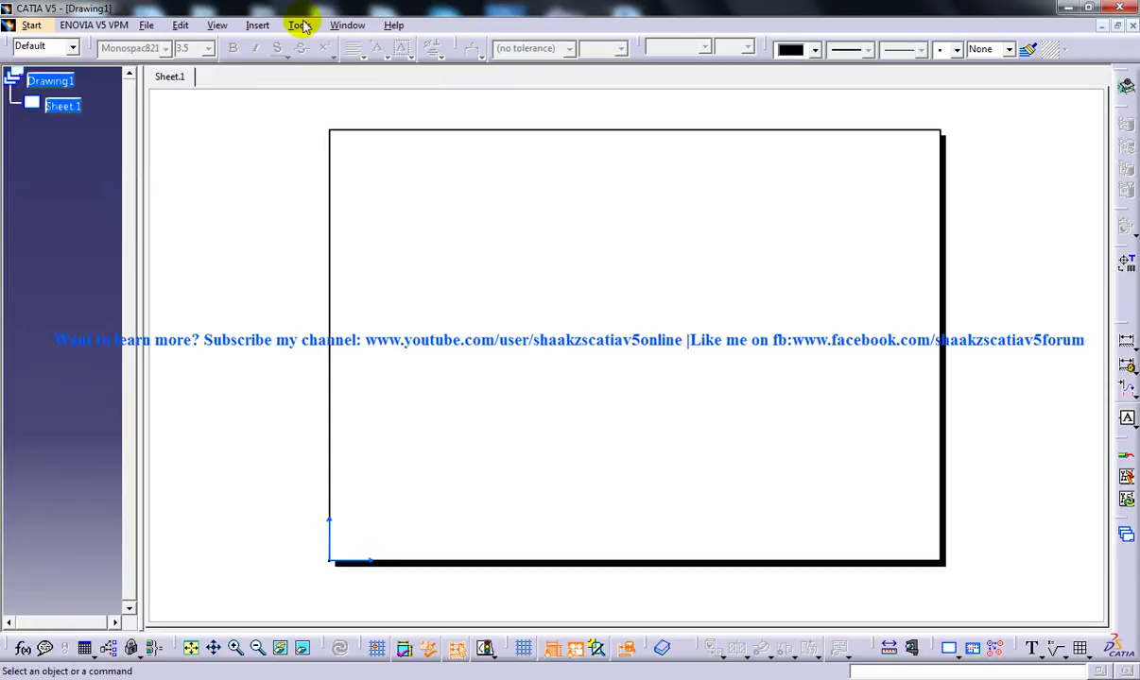
Open the part file Front_arm.CATPart
left_click(257, 26)
mouse_move(144, 24)
left_click(175, 80)
left_click_drag(476, 127, 374, 500)
double_click(173, 383)
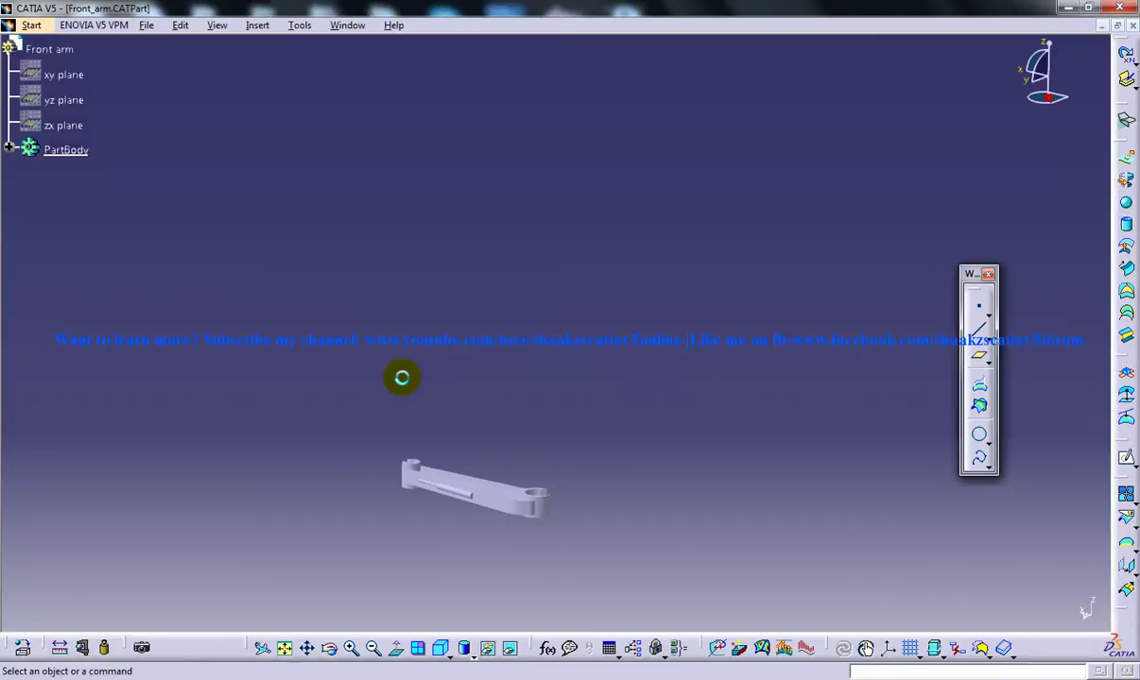
middle_click_drag(558, 354, 458, 295)
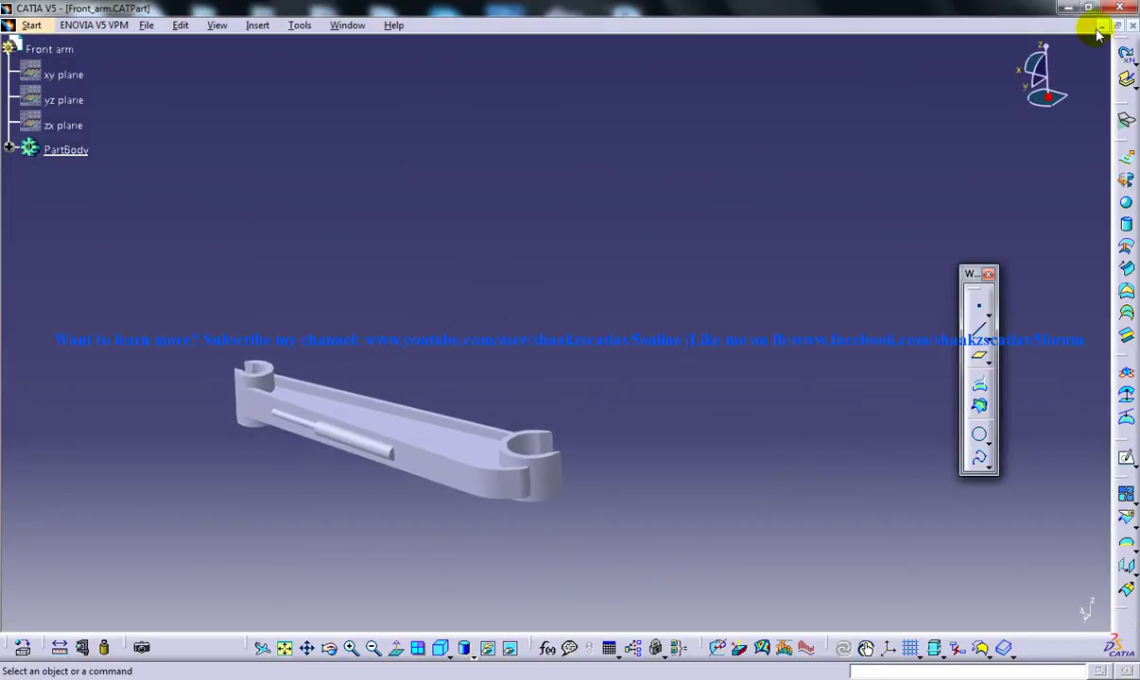
Start an Advanced Front View in Drawing1, keeping the name Advanced Front View and setting the scale to 2:1
left_click(346, 25)
left_click(370, 125)
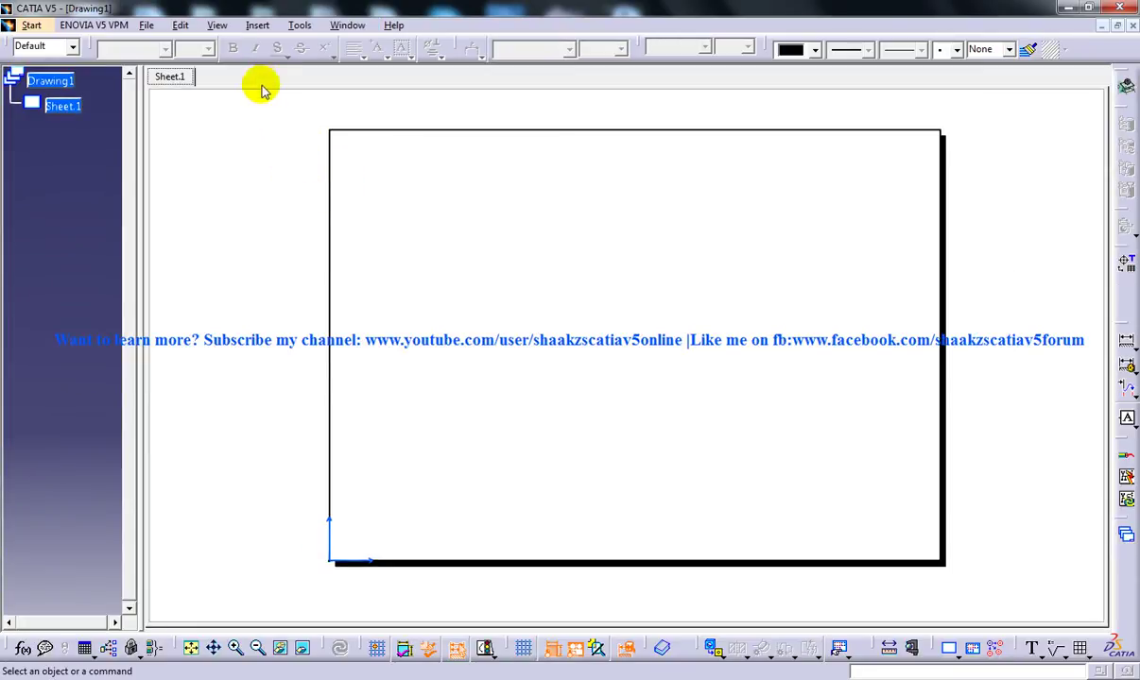
left_click(257, 26)
mouse_move(295, 71)
mouse_move(420, 72)
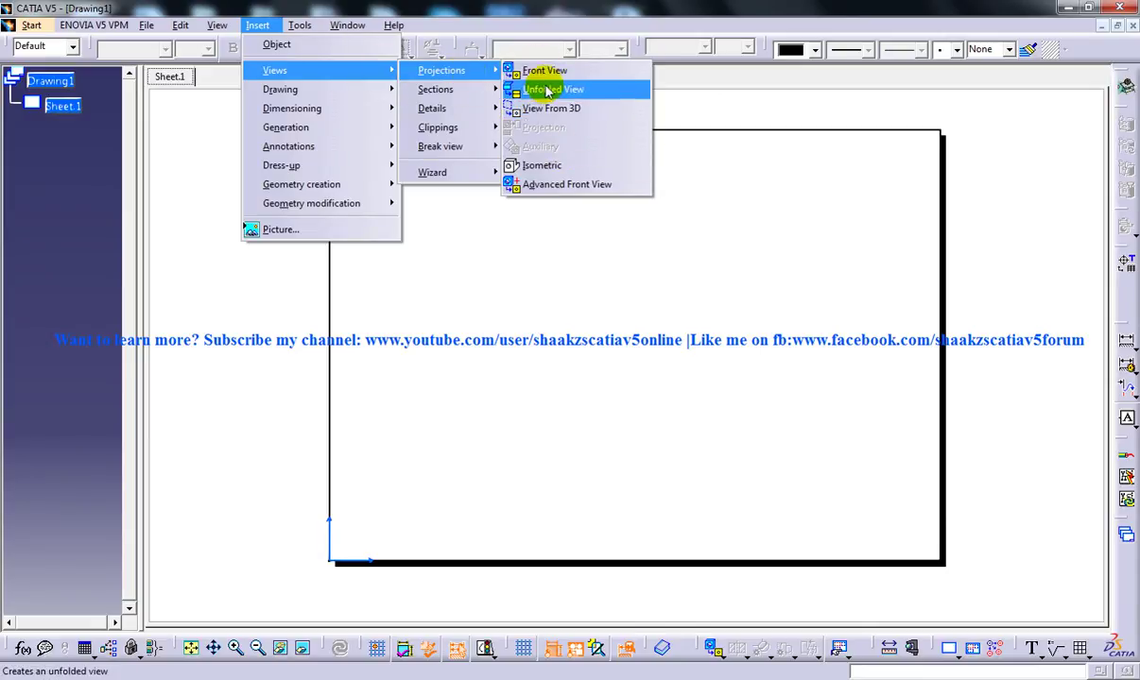
left_click(552, 184)
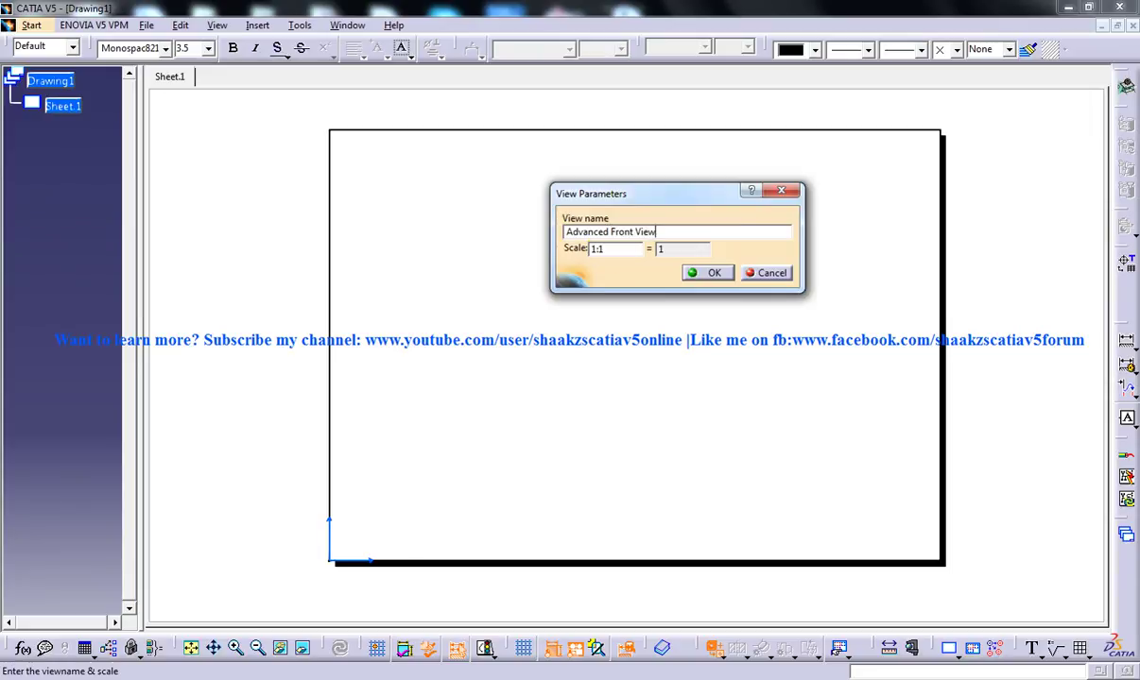
left_click(599, 247)
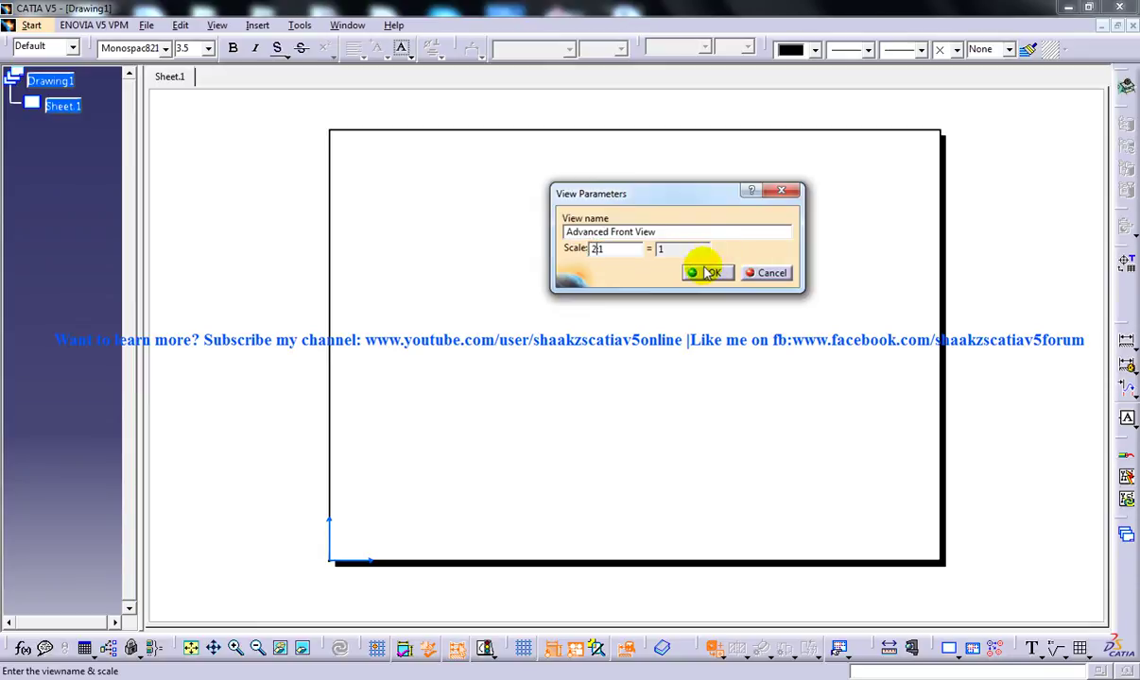
left_click(704, 272)
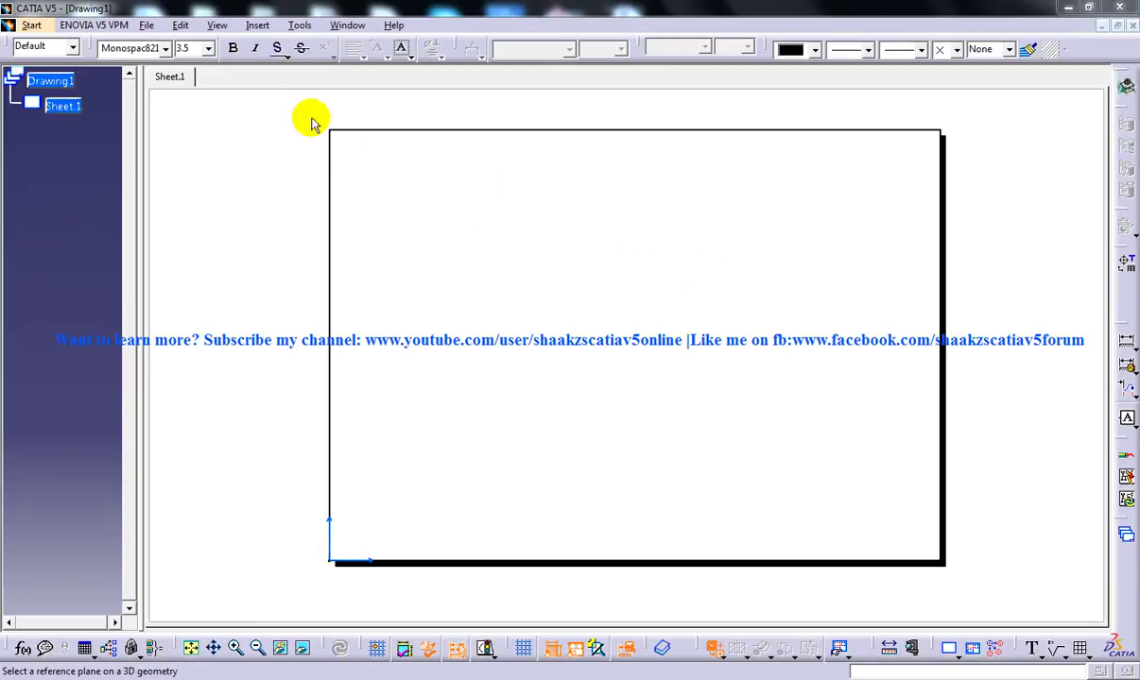
Use the xy plane of the Front arm part as the view's reference plane and move the preview to the sheet's upper left area
left_click(348, 26)
left_click(378, 145)
middle_click_drag(384, 326, 510, 134)
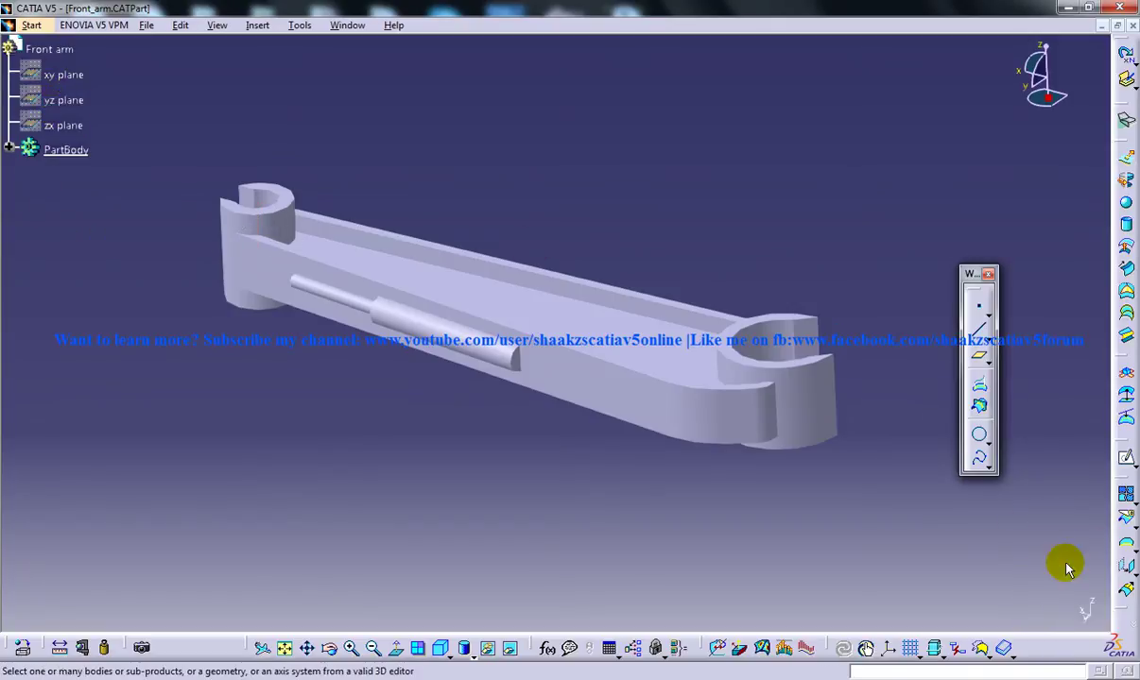
left_click(63, 75)
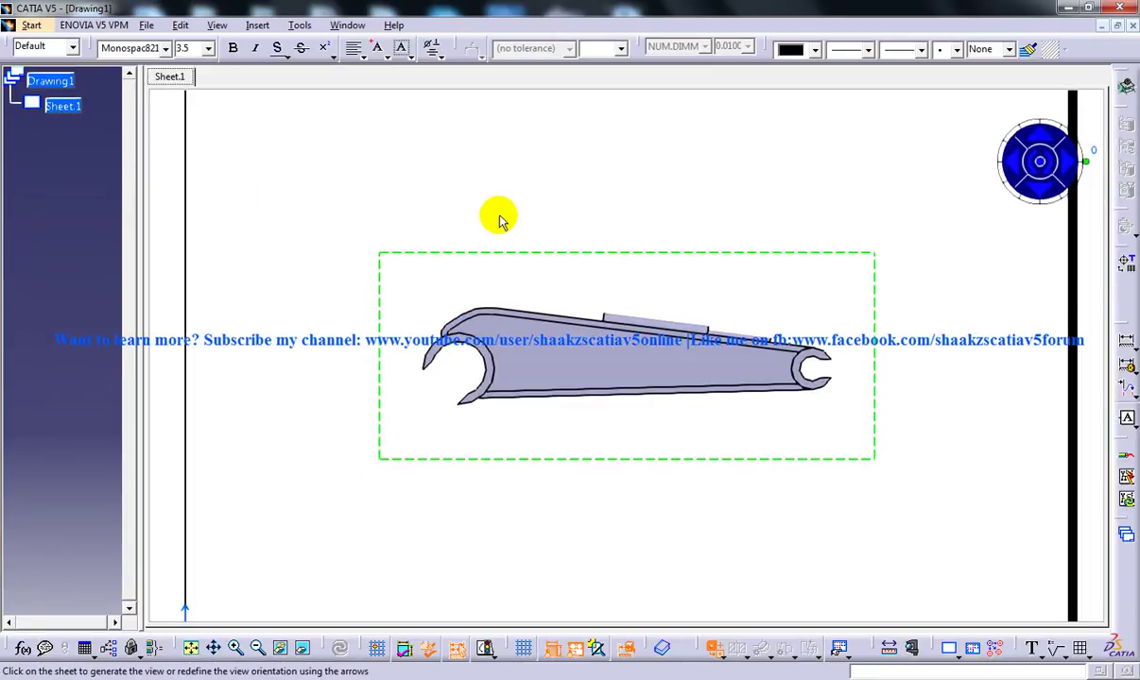
mouse_move(496, 216)
middle_mouse_down()
mouse_move(534, 290)
mouse_move(551, 272)
mouse_move(549, 198)
mouse_move(605, 315)
mouse_move(624, 308)
middle_mouse_up()
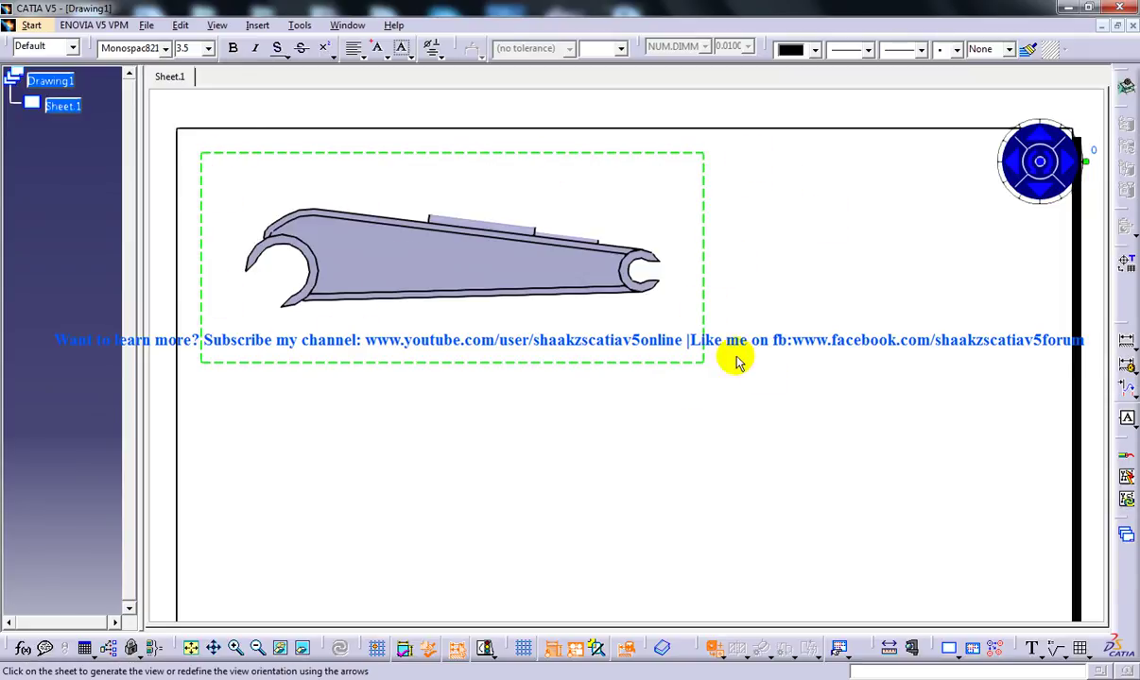
Try turning the arm preview around to its opposite side, and turn it back
left_click(1016, 171)
left_click(1016, 170)
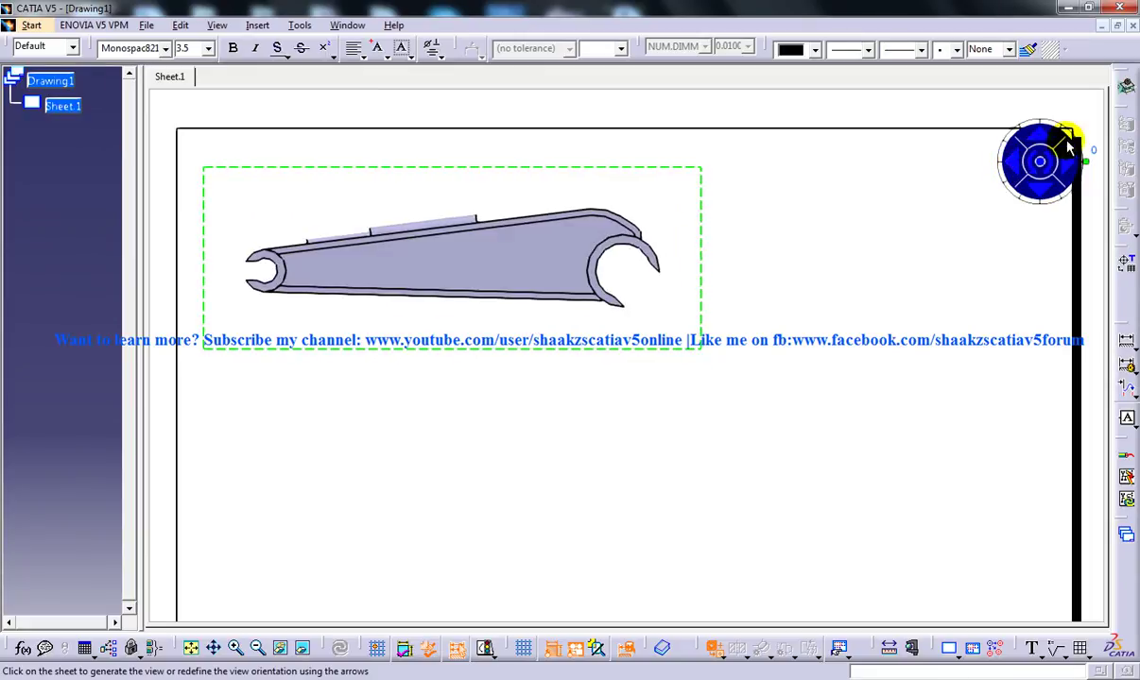
mouse_move(1085, 149)
left_mouse_down()
mouse_move(1048, 107)
mouse_move(1036, 110)
mouse_move(1095, 146)
mouse_move(1030, 120)
mouse_move(1029, 107)
mouse_move(1101, 142)
left_mouse_up()
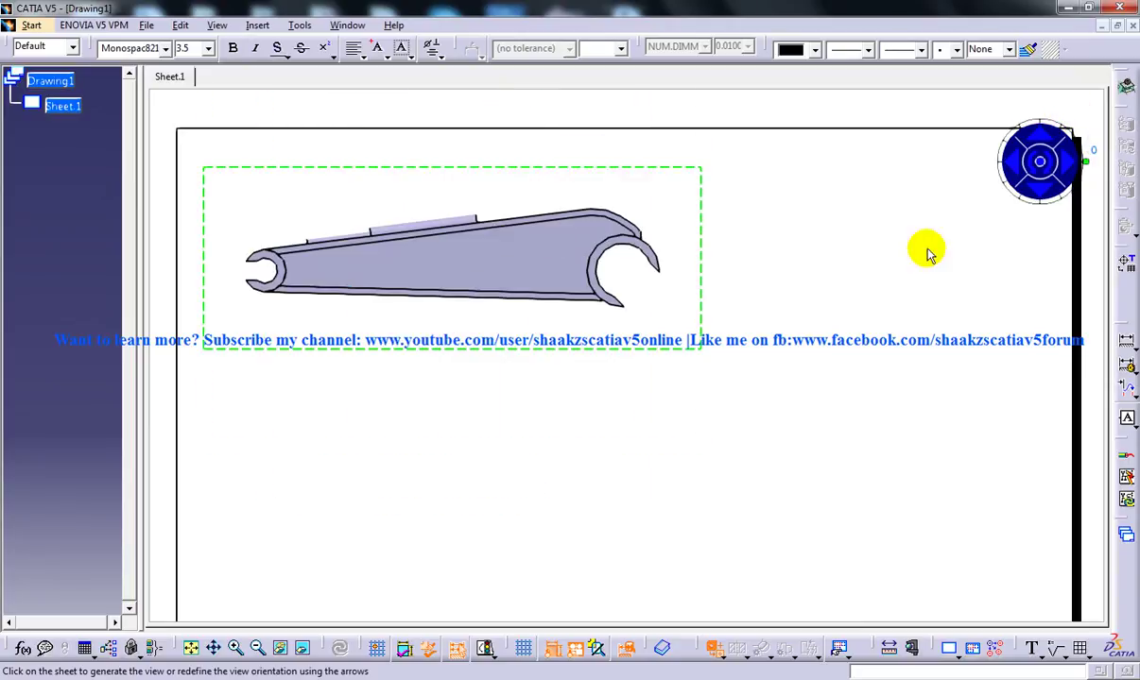
left_click(1013, 166)
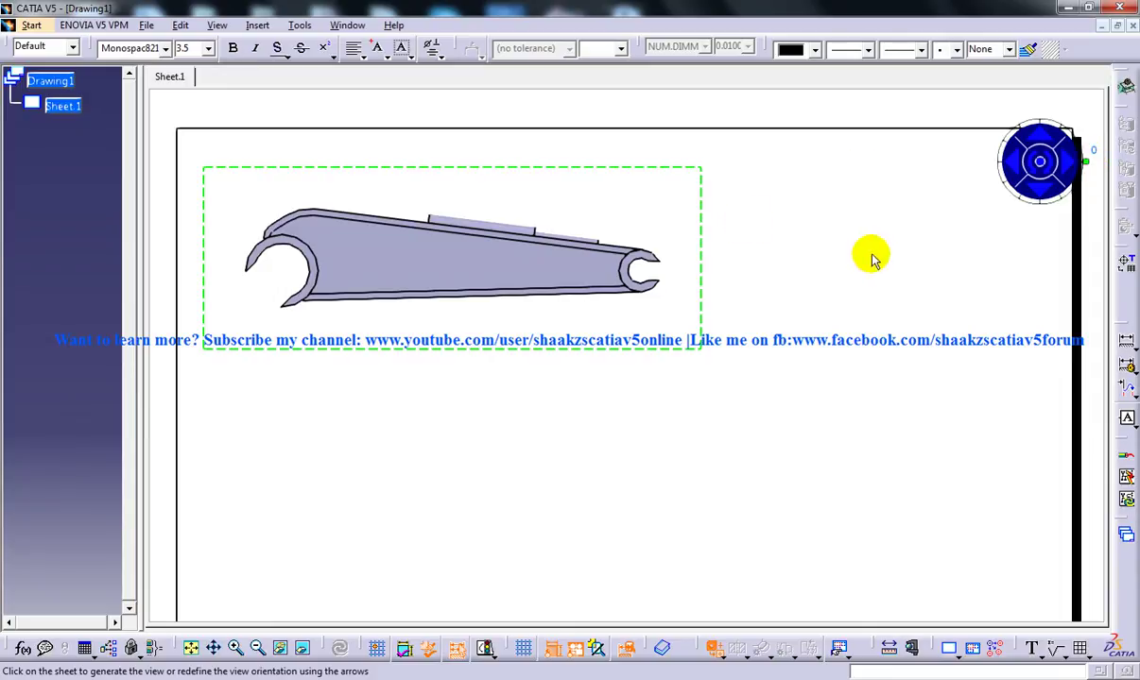
Rotate the view preview to 90 degrees and generate the upright arm view in the left part of the sheet
left_click(1089, 168)
left_click_drag(546, 224, 397, 364)
mouse_move(553, 324)
middle_mouse_down()
mouse_move(621, 285)
mouse_move(631, 319)
middle_mouse_up()
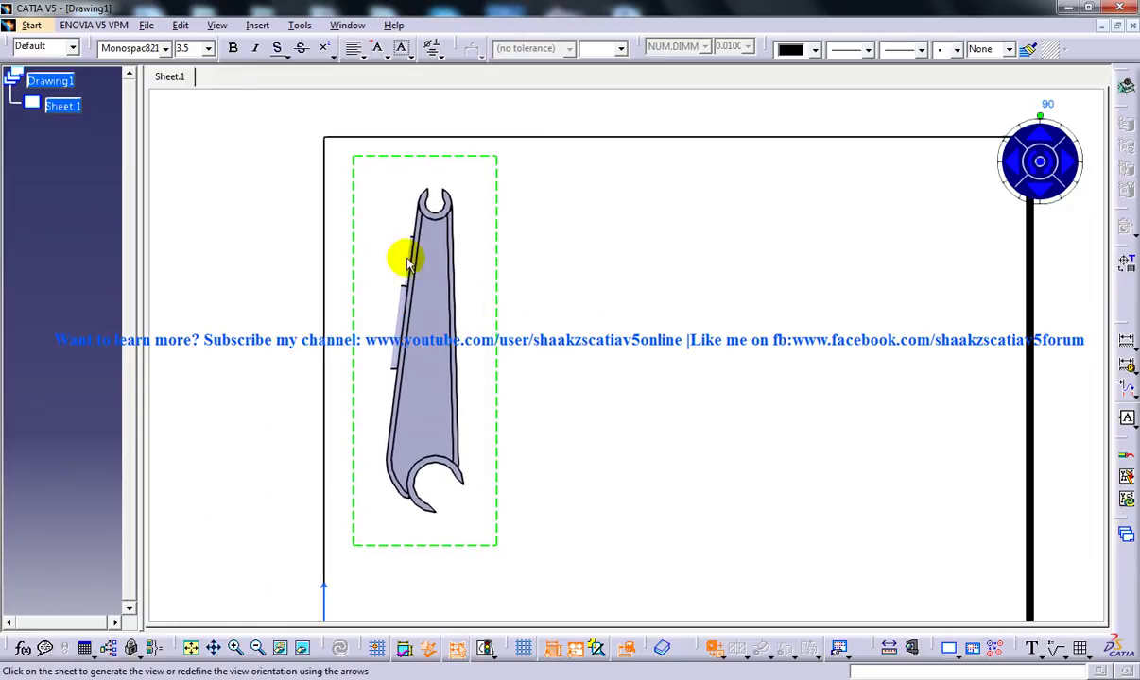
left_click(595, 312)
mouse_move(519, 338)
middle_mouse_down()
mouse_move(496, 248)
mouse_move(515, 302)
middle_mouse_up()
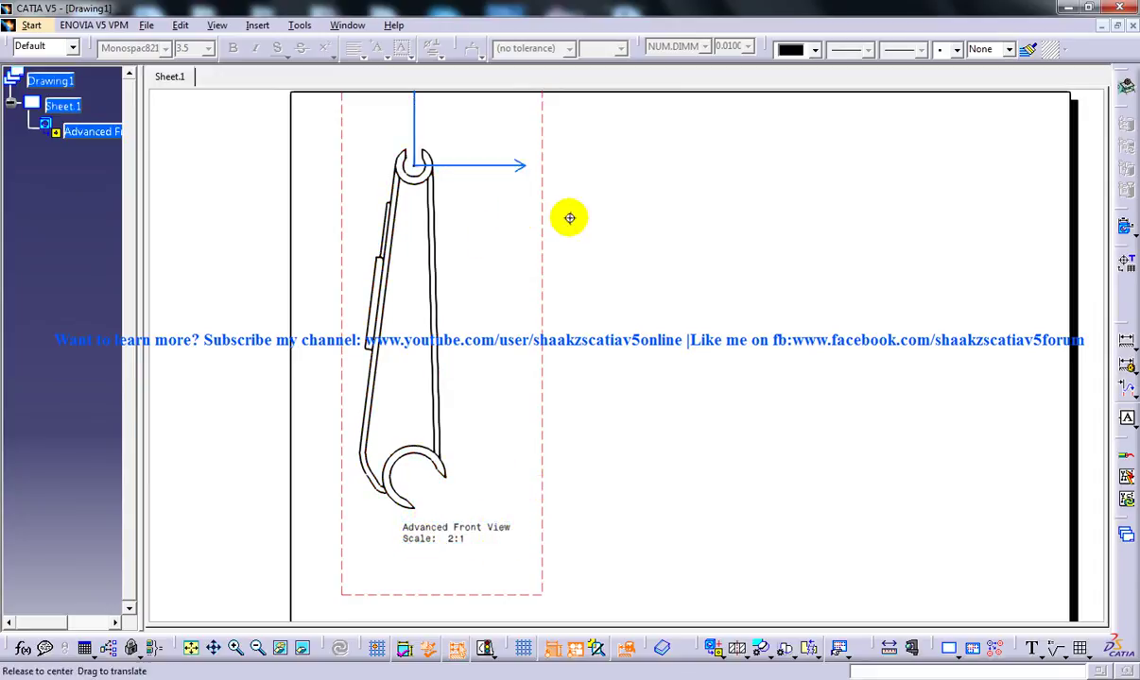
mouse_move(570, 216)
middle_mouse_down()
mouse_move(577, 281)
mouse_move(581, 252)
middle_mouse_up()
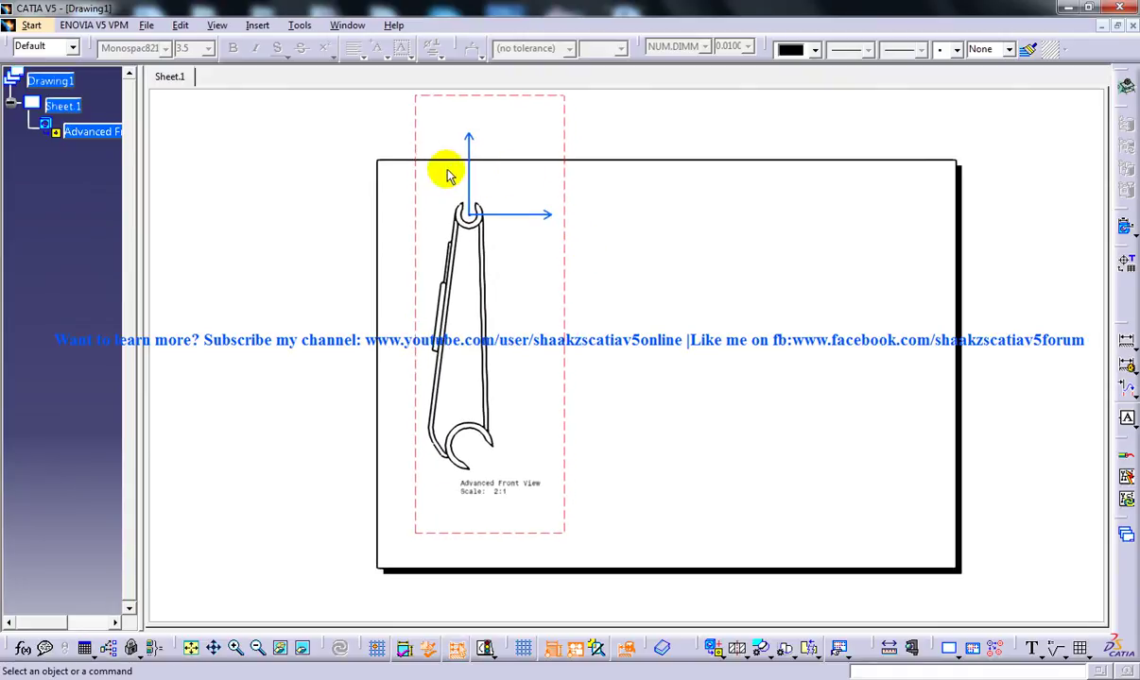